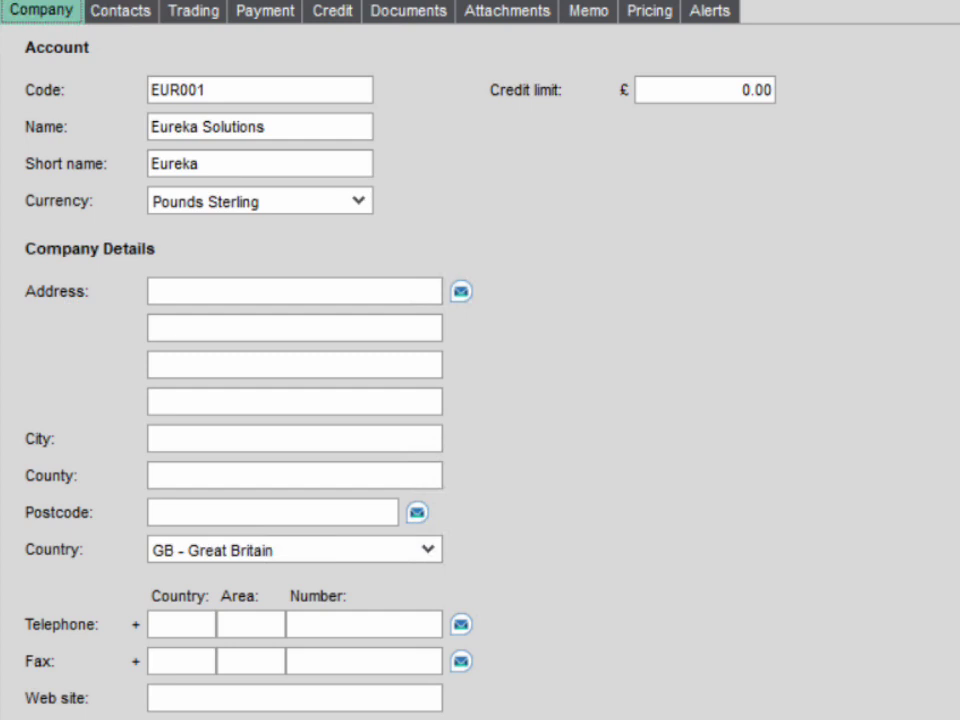
- Open Find Address for the customer and search by house number 5 and the postcode
left_click(461, 292)
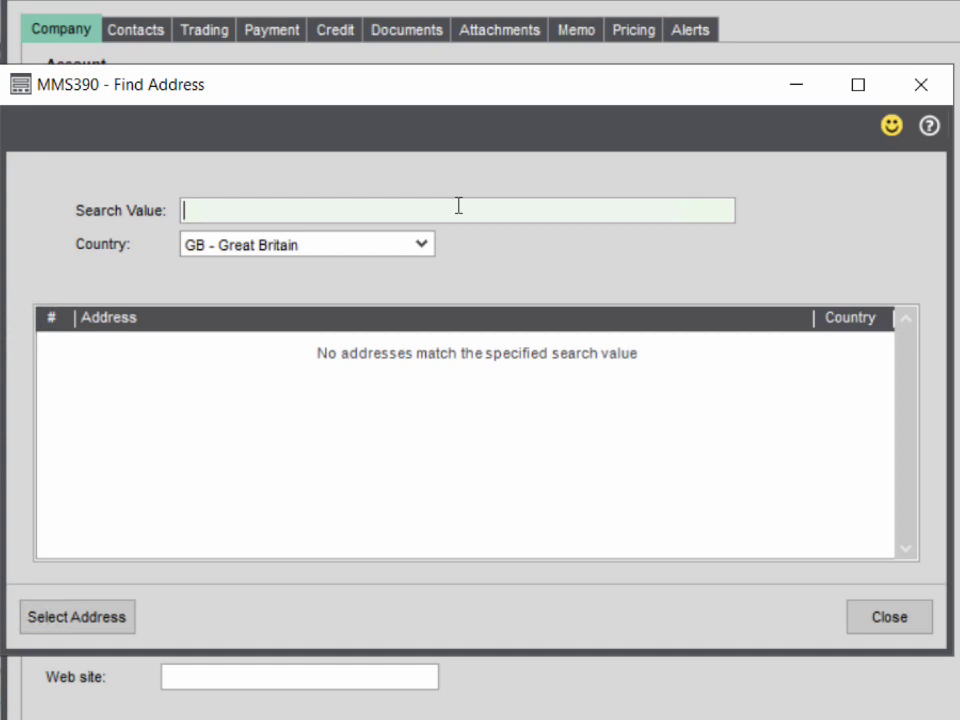
type("5,G")
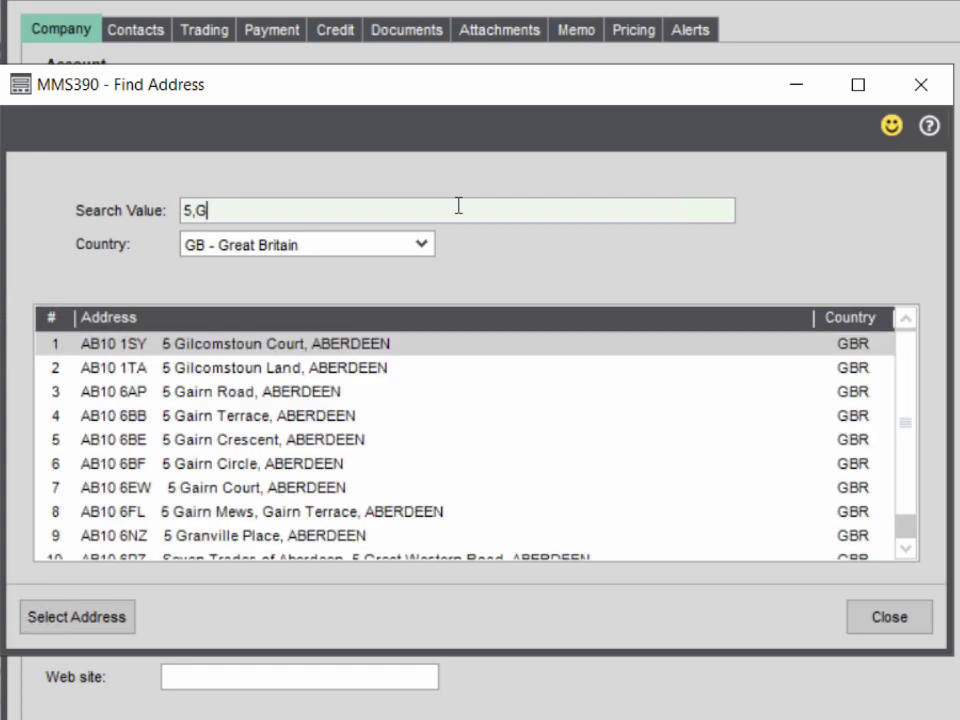
type("74")
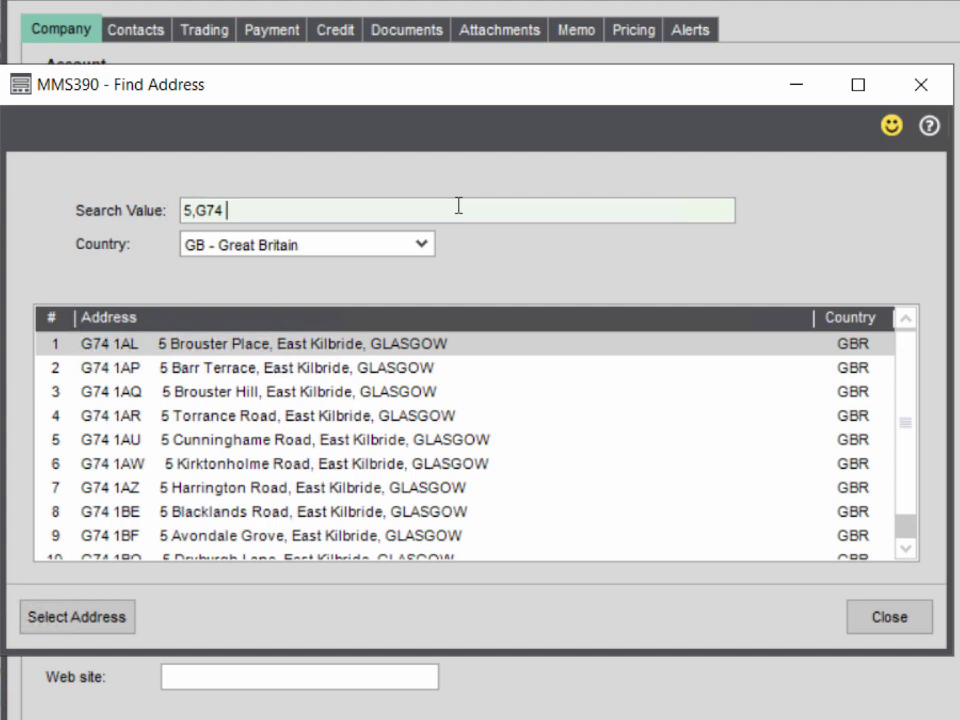
type(" 5P")
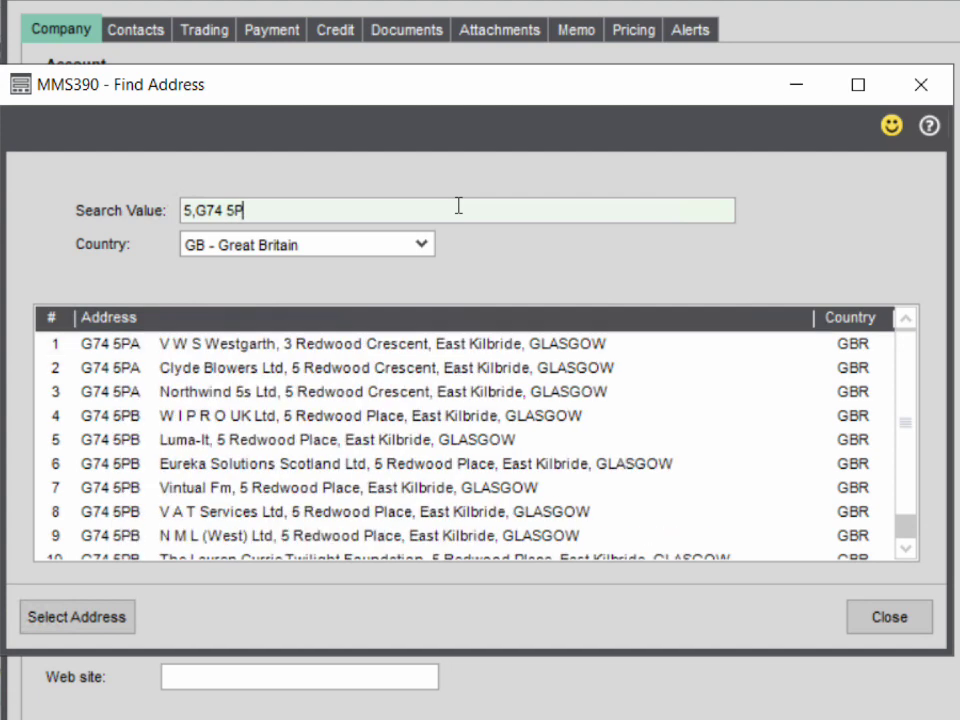
type("B")
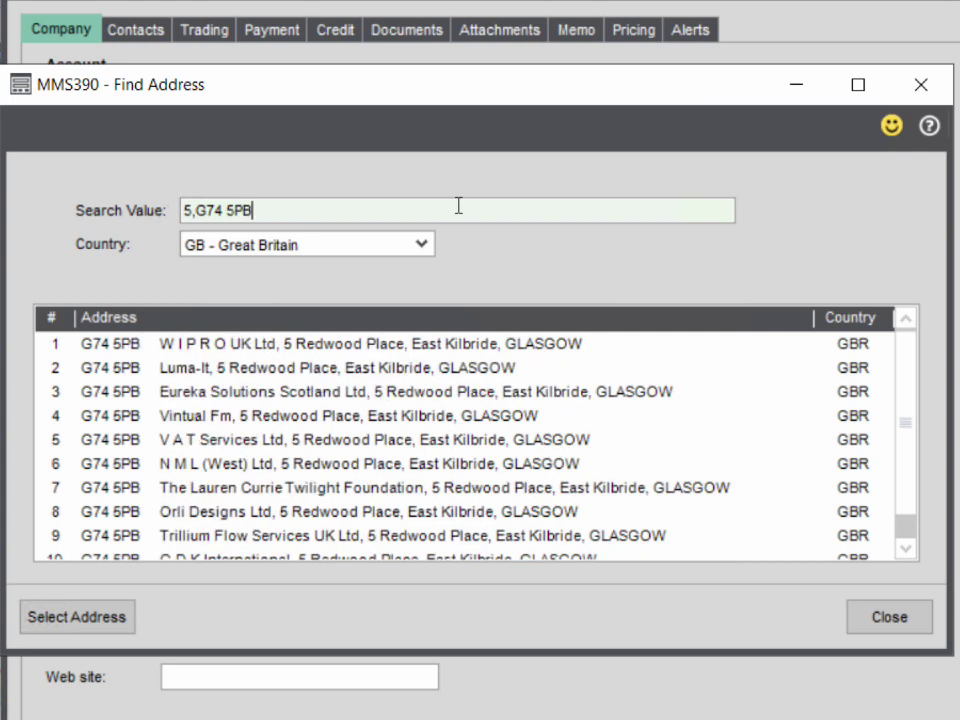
left_click(421, 245)
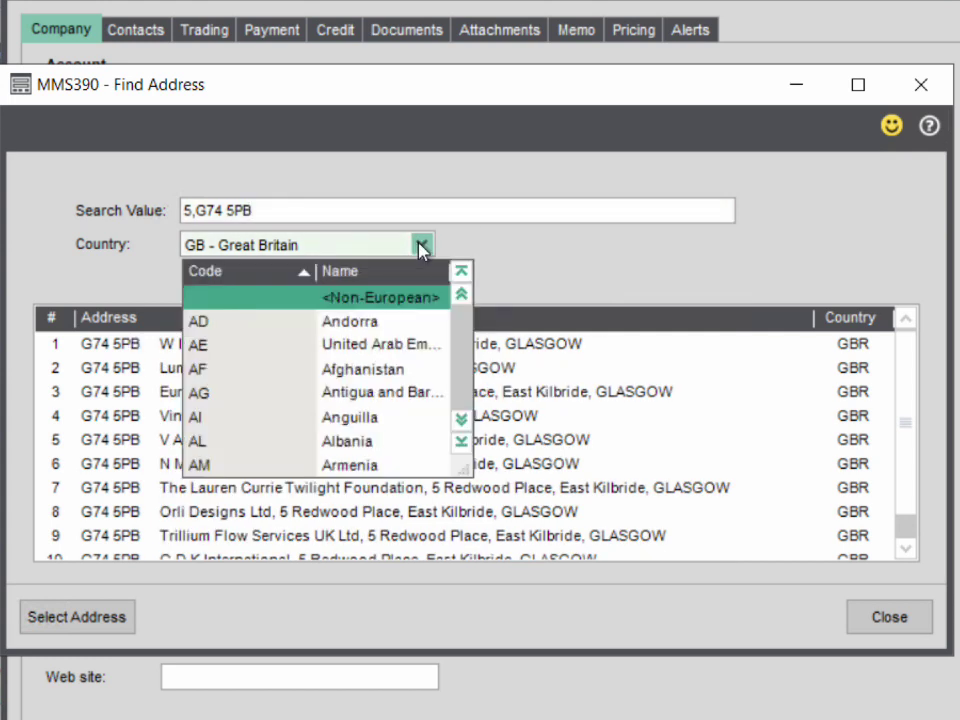
left_click(463, 419)
left_click(465, 423)
left_click(465, 424)
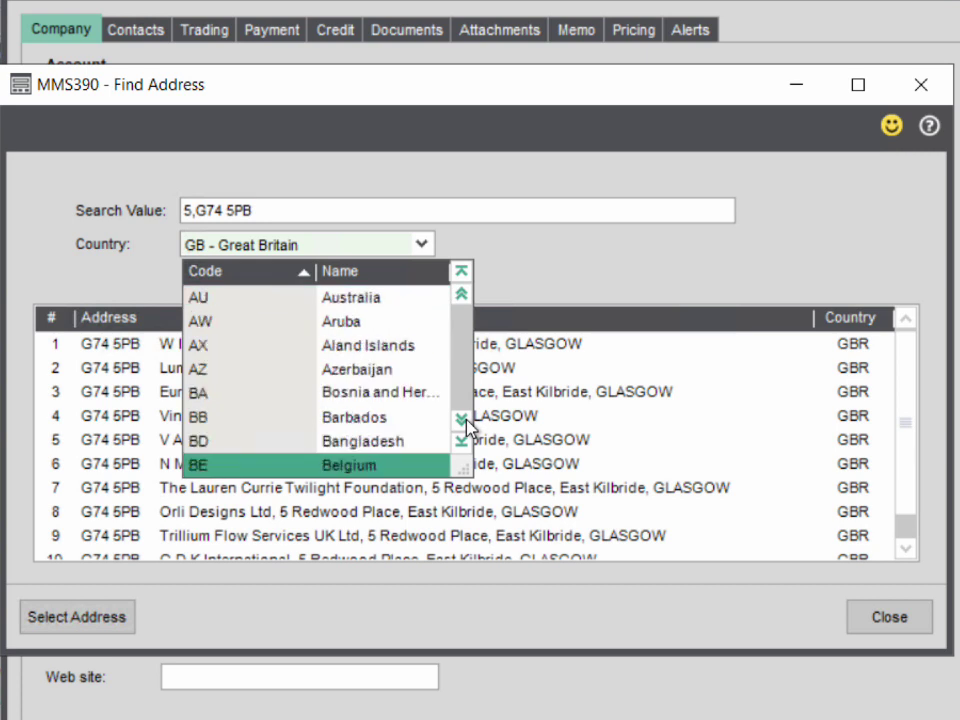
left_click(568, 251)
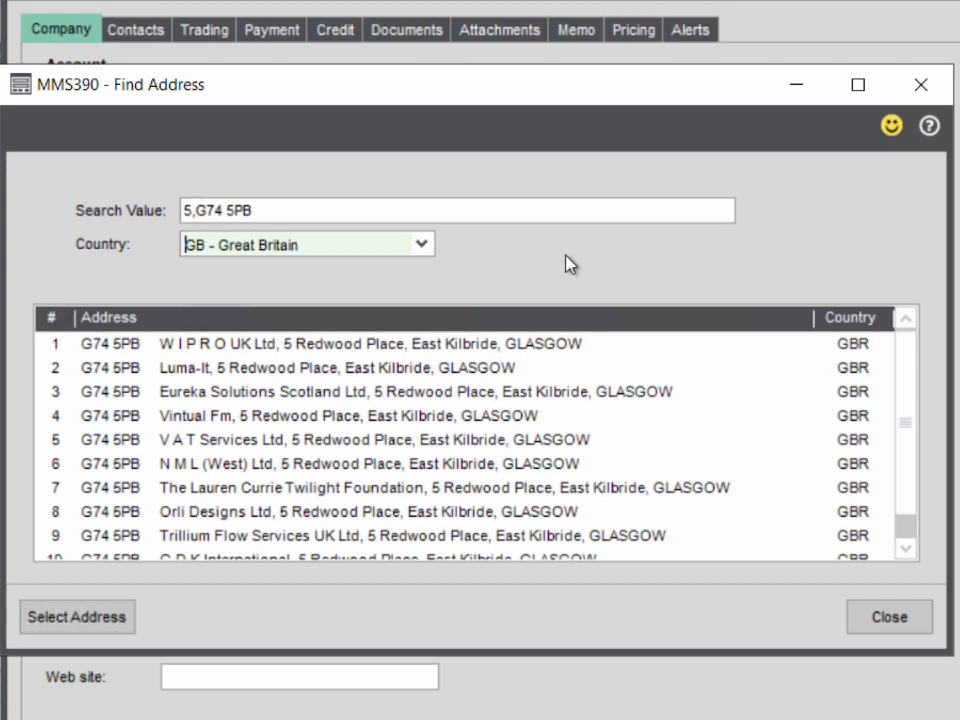
- Apply the Eureka Solutions Scotland Ltd address result to the customer and accept the validation message
left_click(391, 397)
left_click(114, 619)
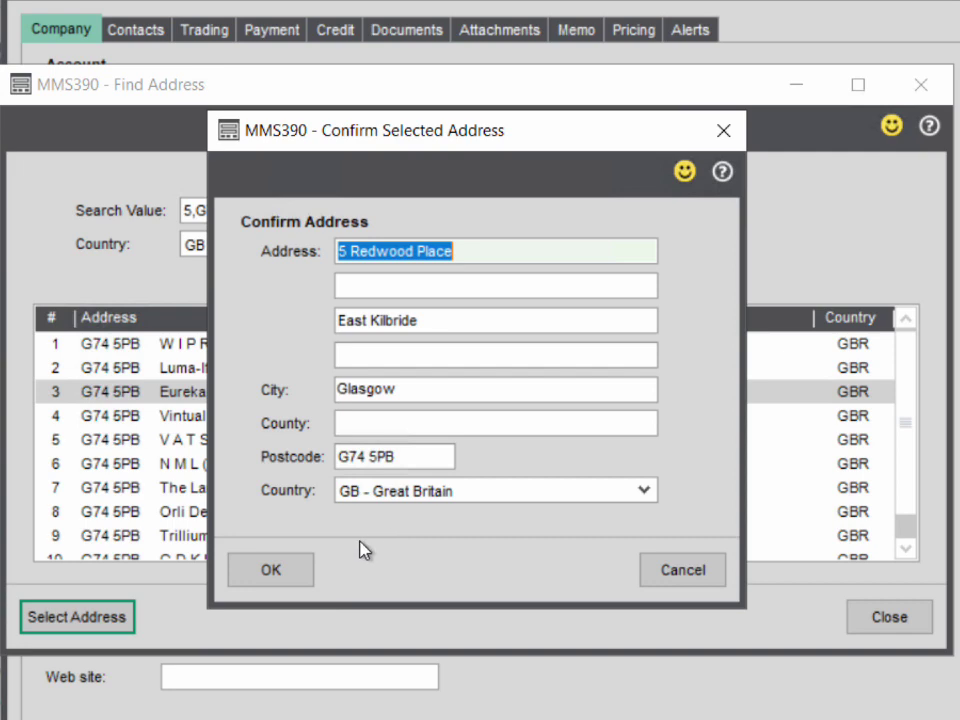
left_click(298, 576)
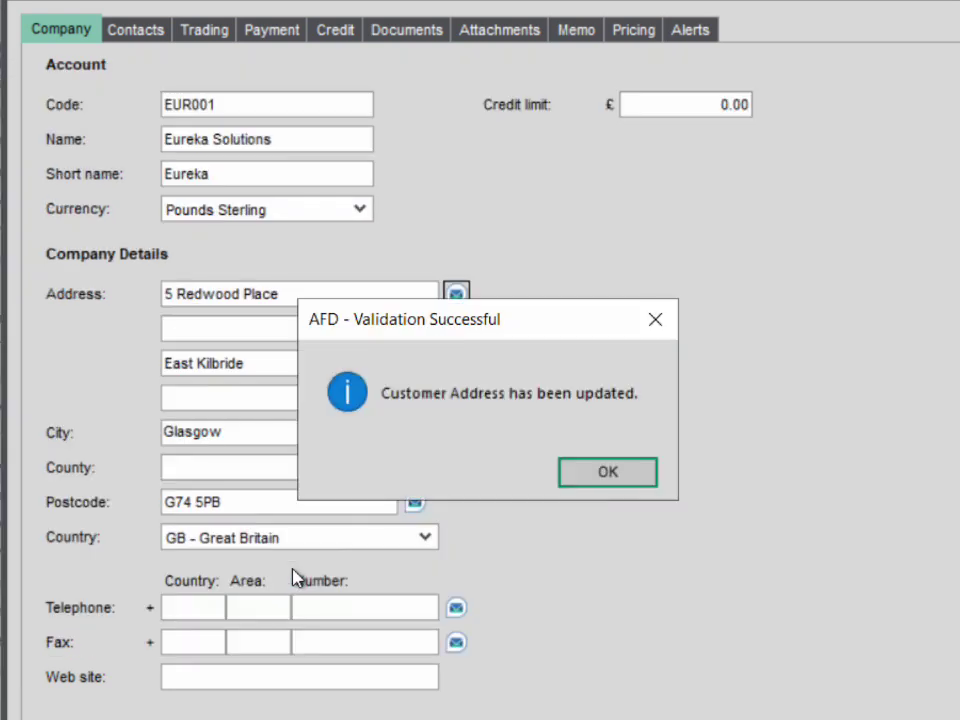
left_click_drag(457, 321, 695, 309)
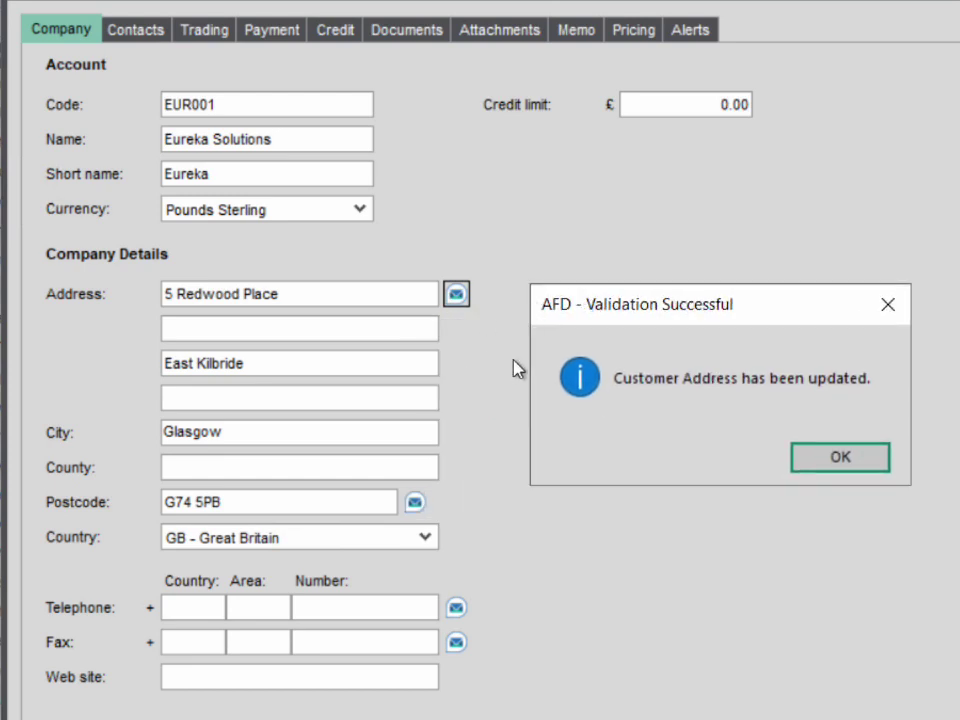
left_click(818, 458)
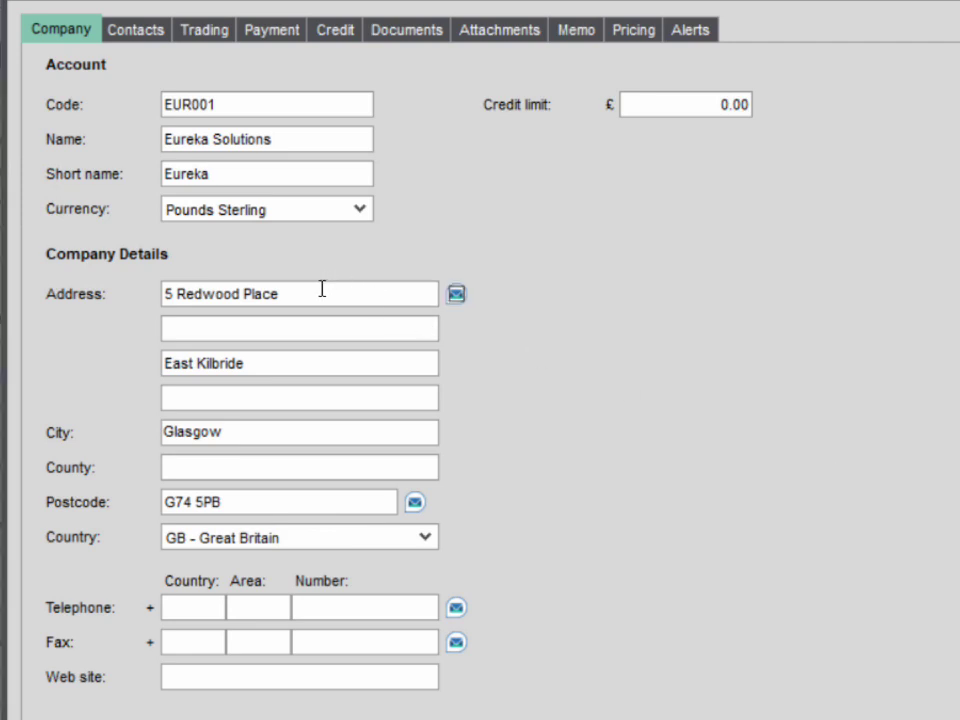
- Overwrite the first address line with the new street and apply the validated lookup result
left_click_drag(322, 289, 79, 285)
type("2")
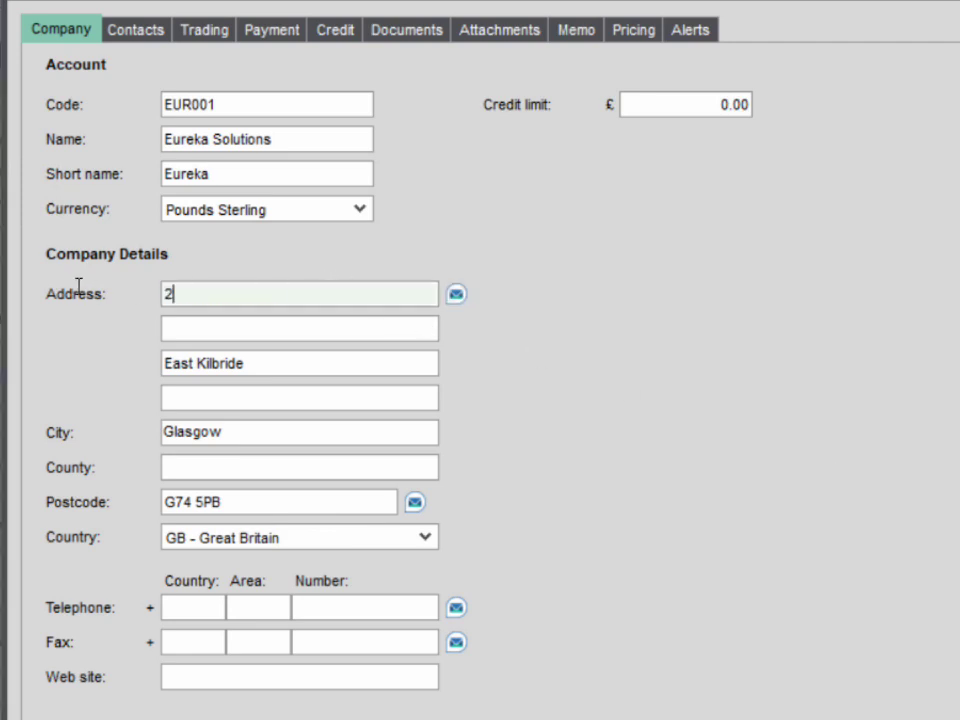
type("21b baker street")
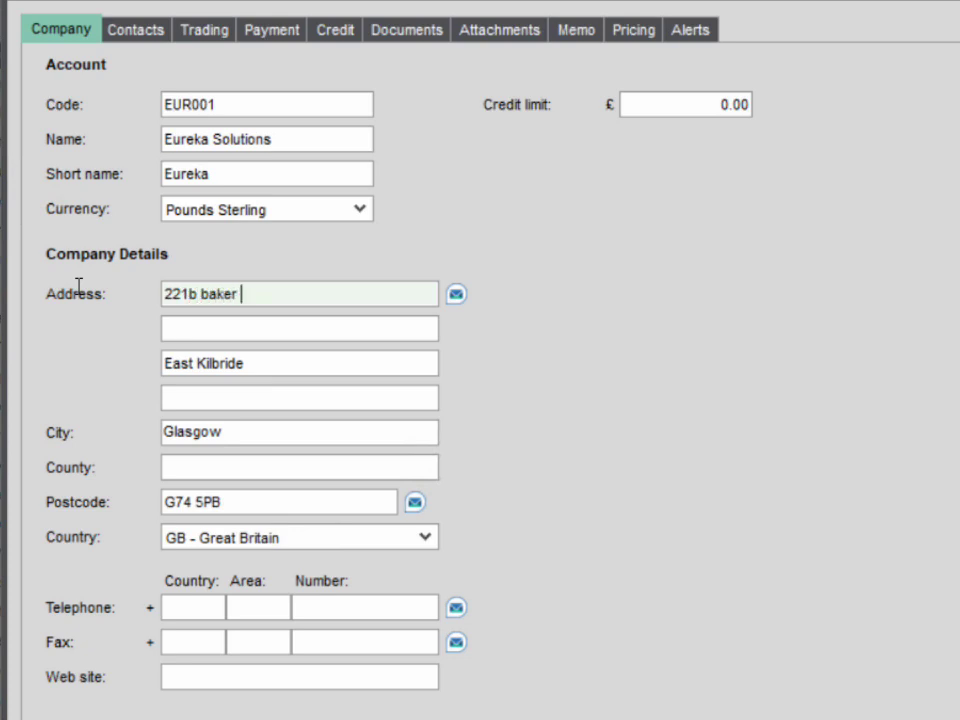
key("Return")
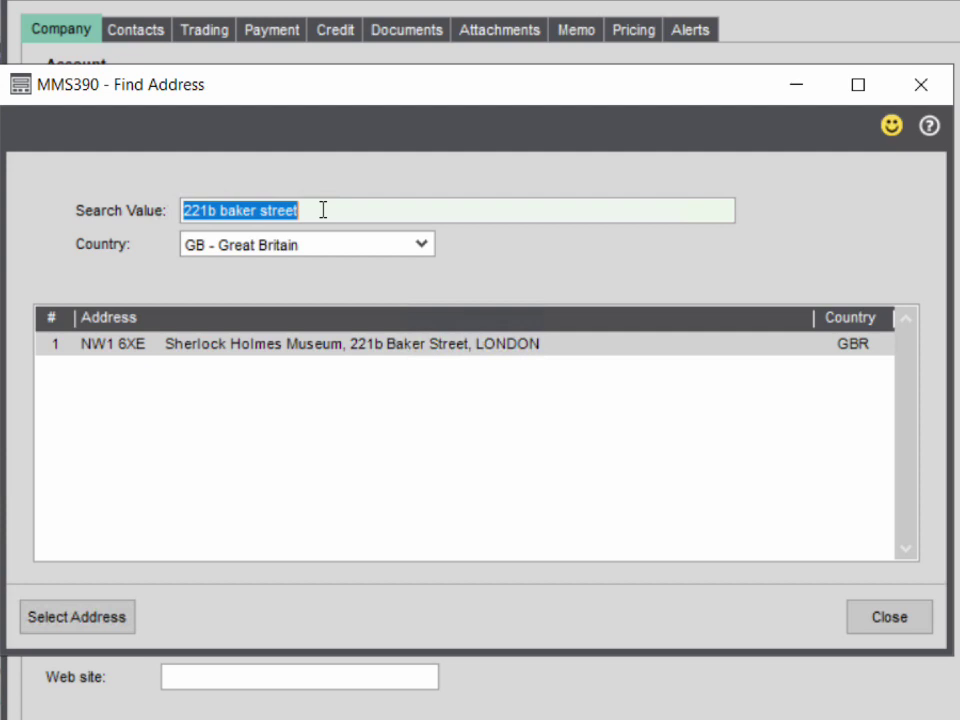
left_click(415, 347)
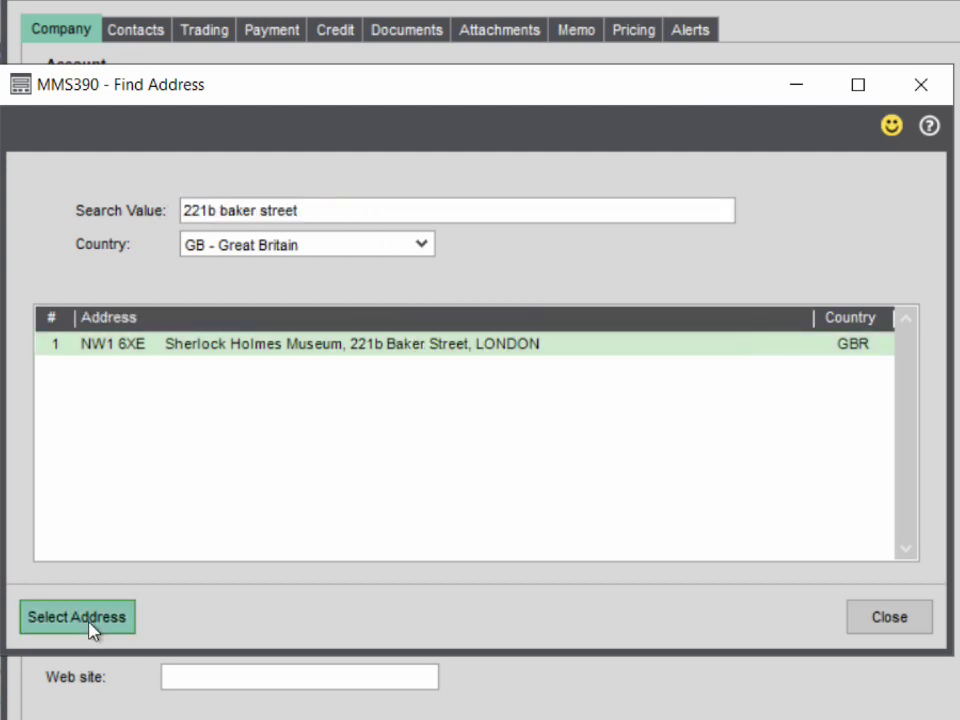
left_click(90, 625)
left_click(285, 574)
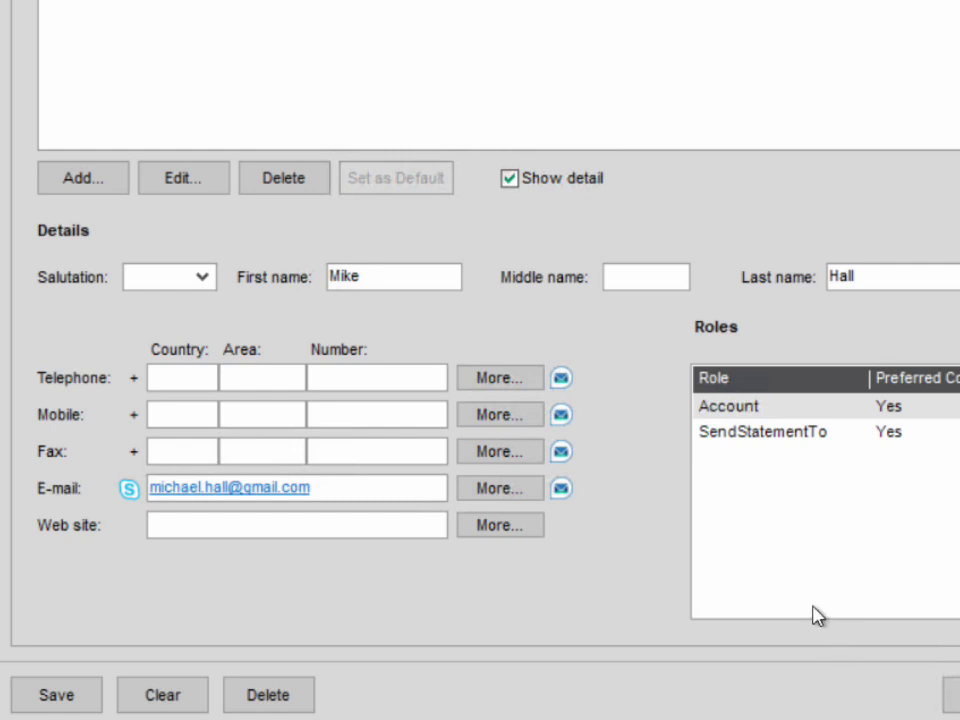
- Enter the contact's e-mail address and leave the field so it validates
left_click(562, 490)
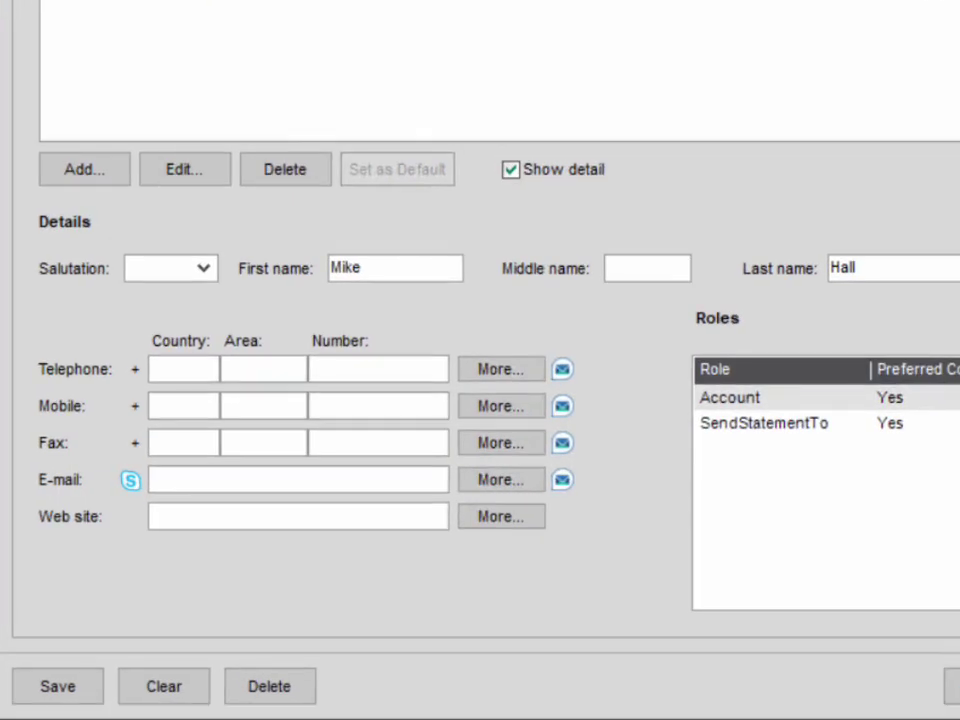
left_click(376, 479)
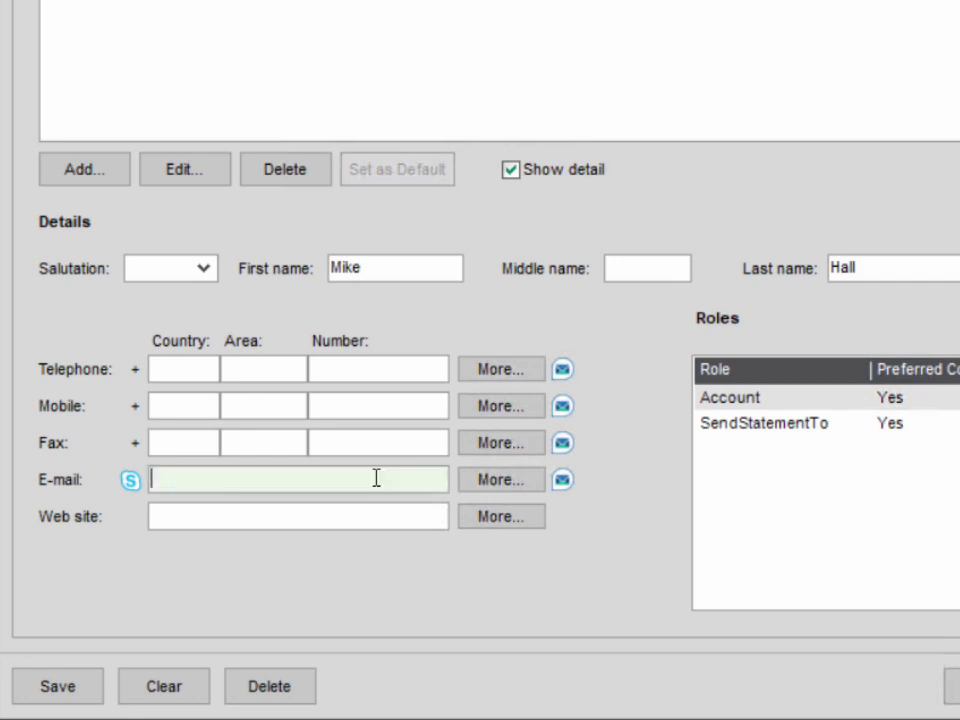
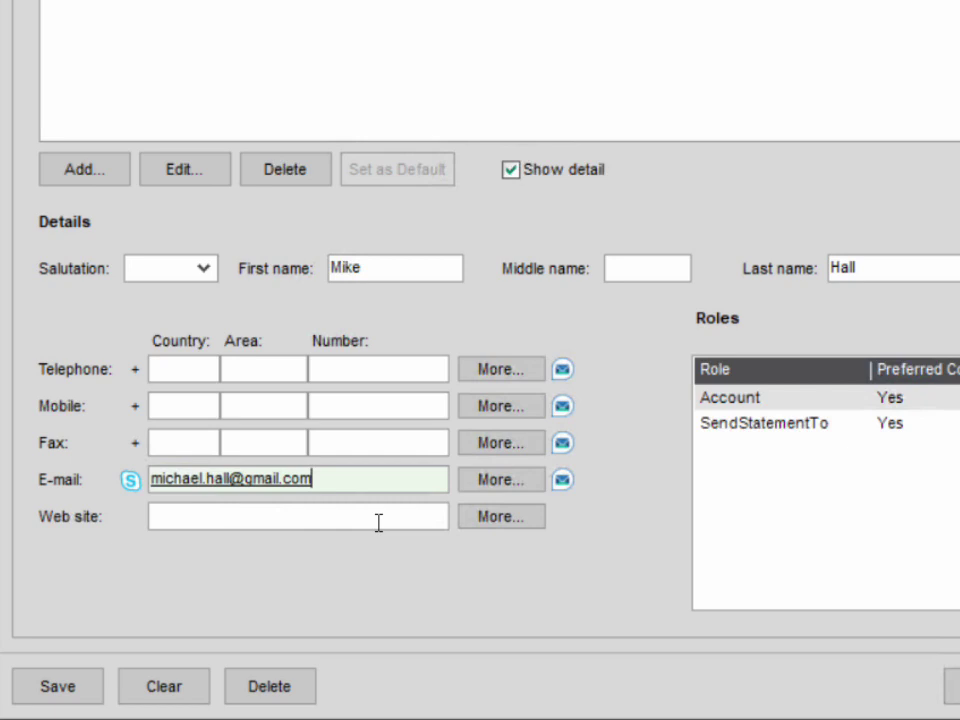
left_click(378, 523)
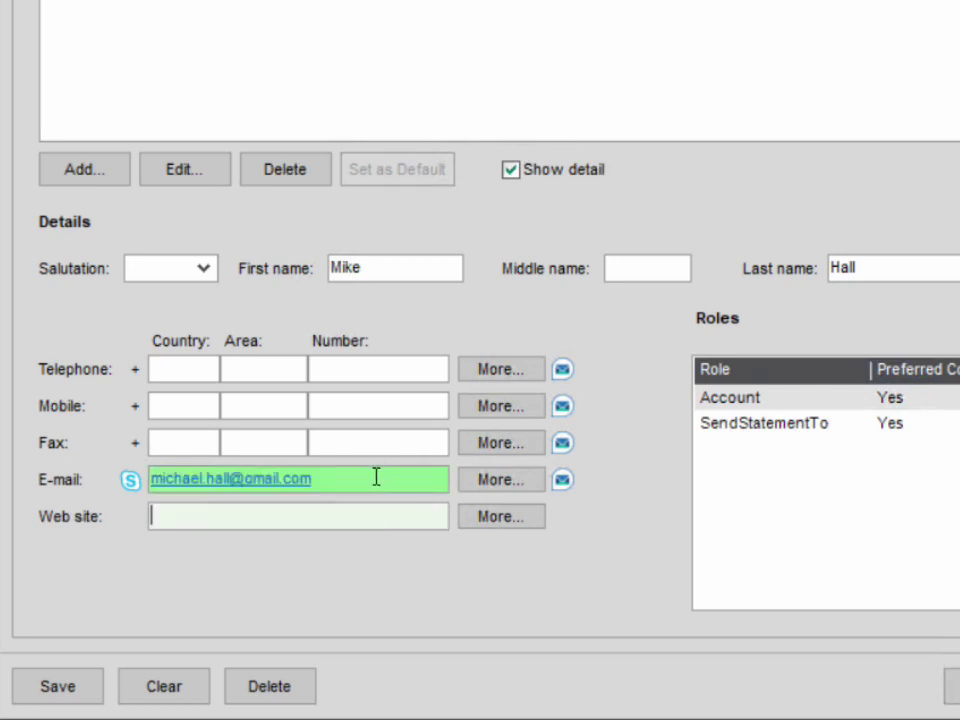
- Delete trailing domain letters twice, revalidating until the e-mail is flagged as not valid
mouse_move(374, 479)
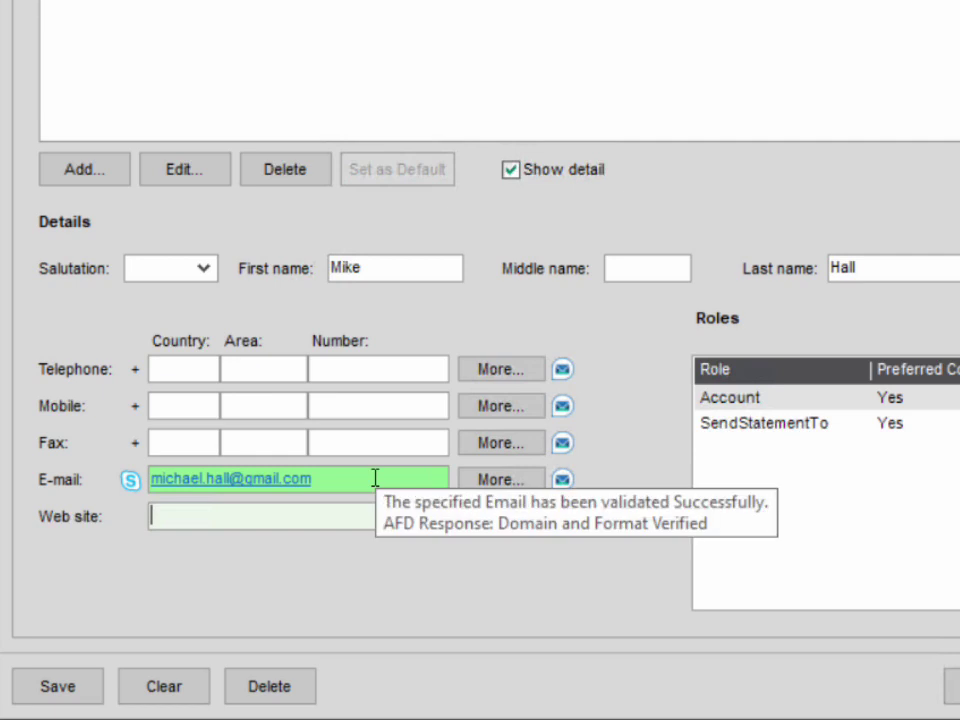
left_click(374, 479)
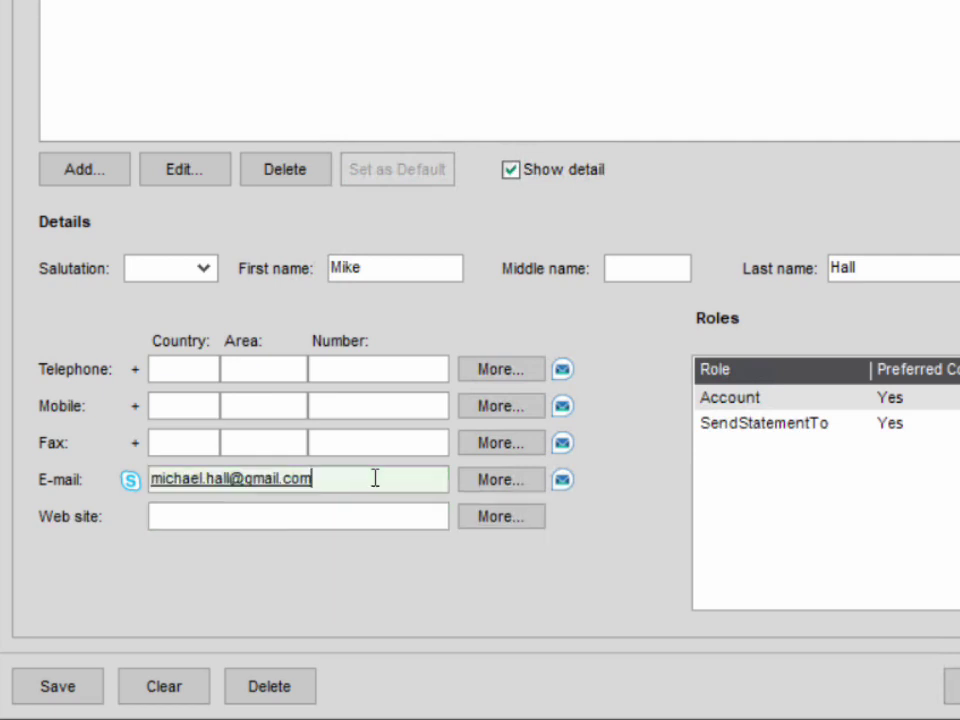
key("BackSpace")
key("Tab")
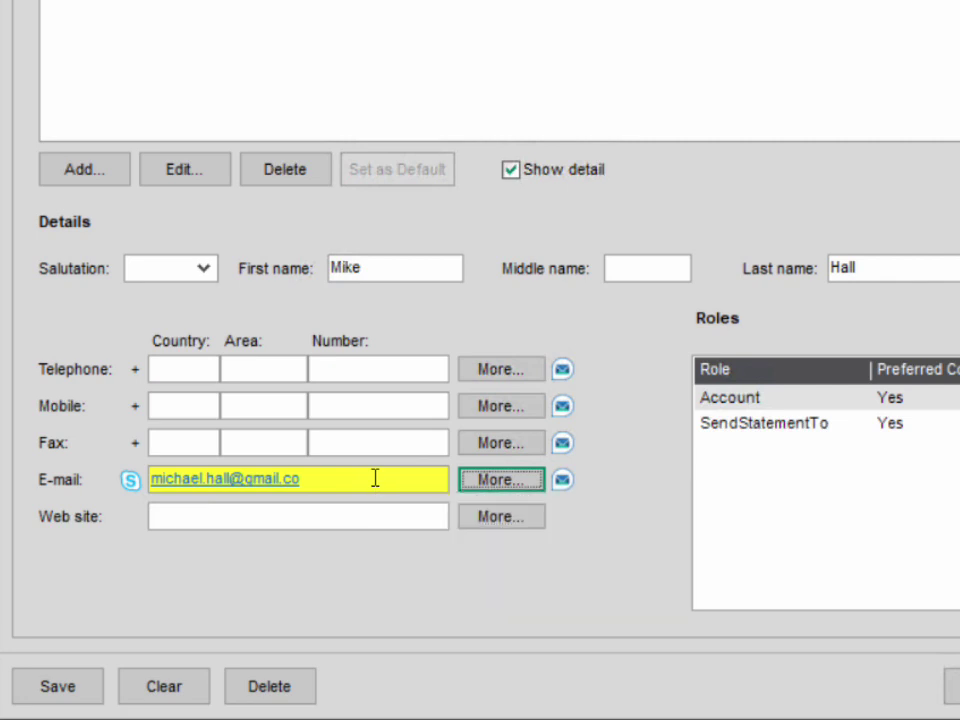
left_click(375, 478)
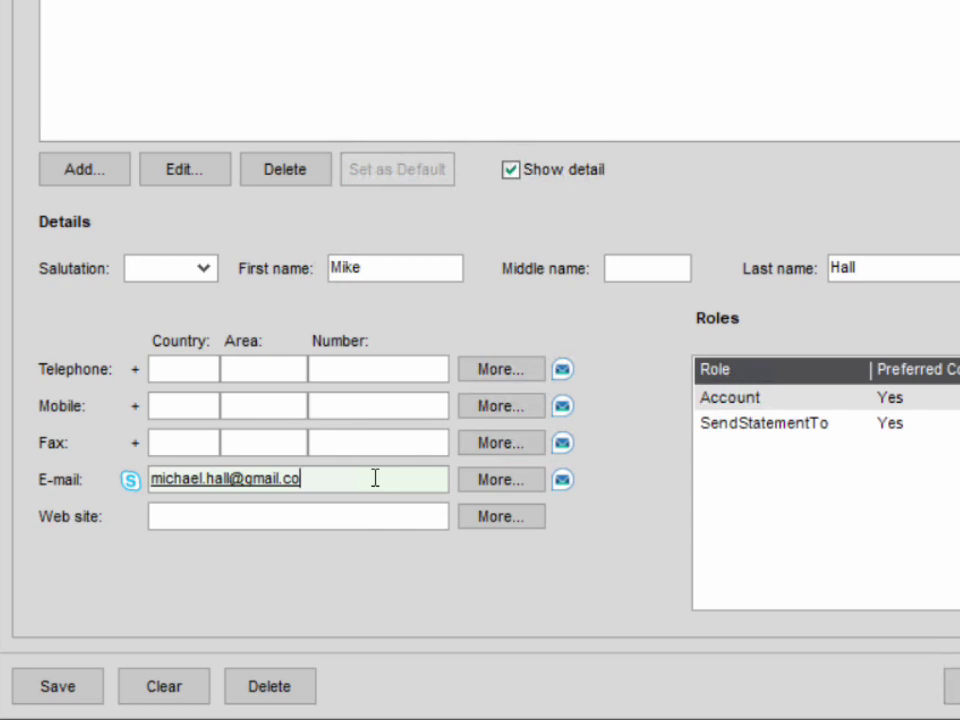
key("BackSpace")
key("Tab")
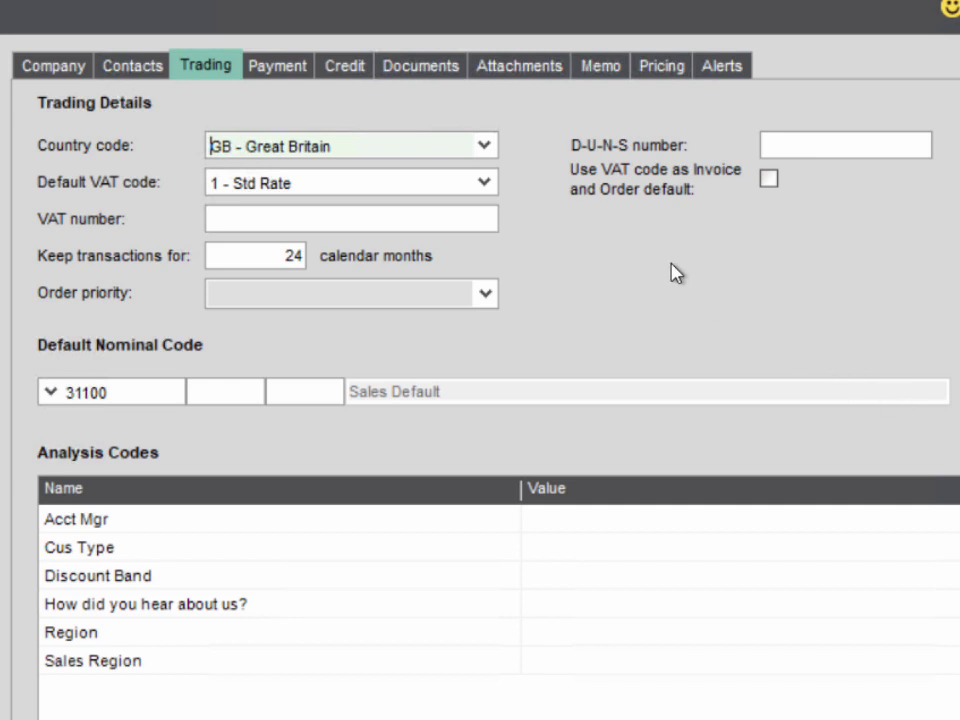
- Open the Country code dropdown list
left_click(484, 147)
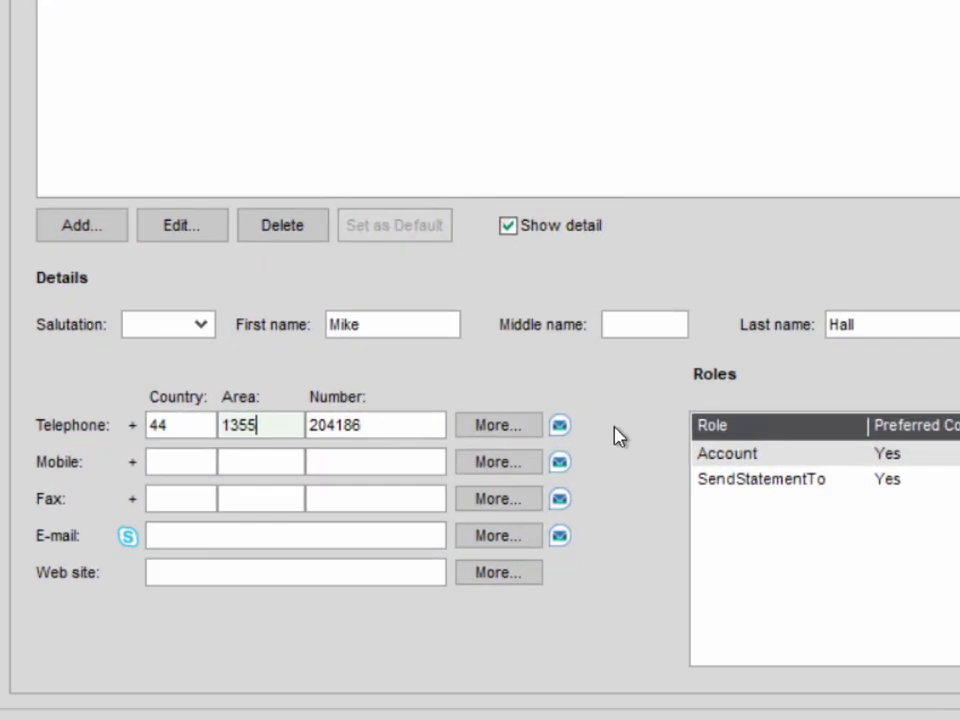
- Validate the phone number, then change the area code's last digit to 9 and keep the rejected number
left_click(559, 427)
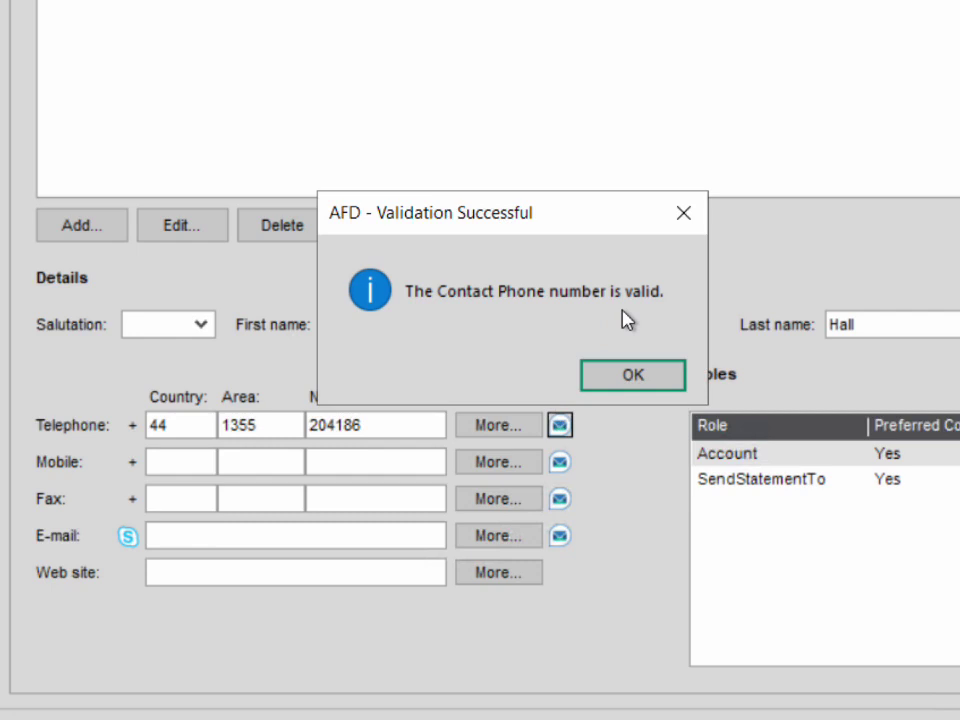
left_click(638, 377)
left_click(288, 424)
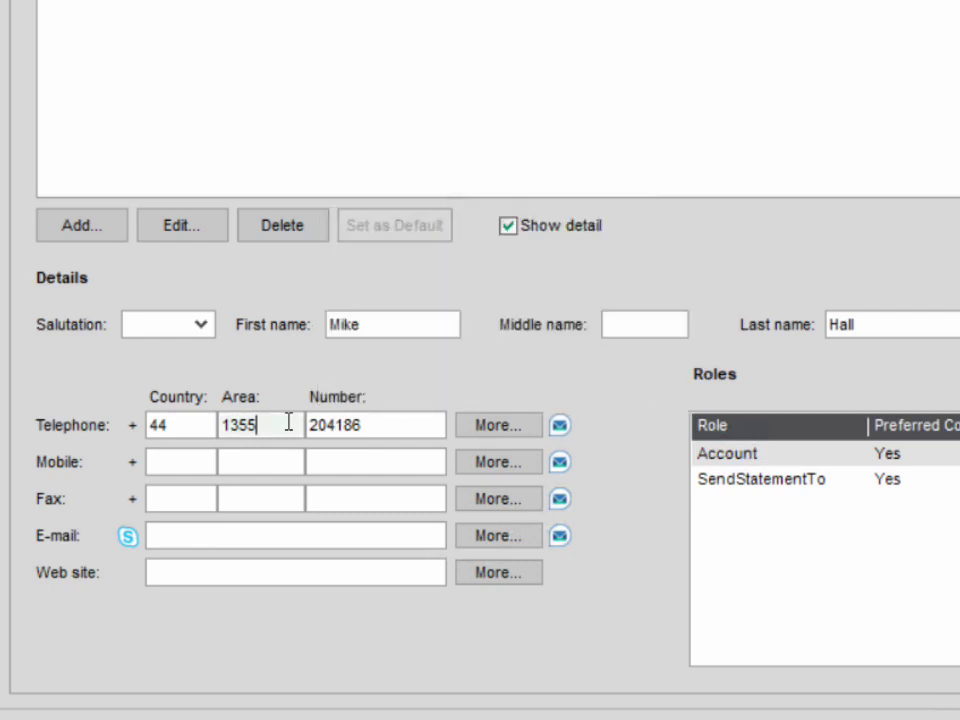
key("BackSpace")
type("9")
left_click(559, 428)
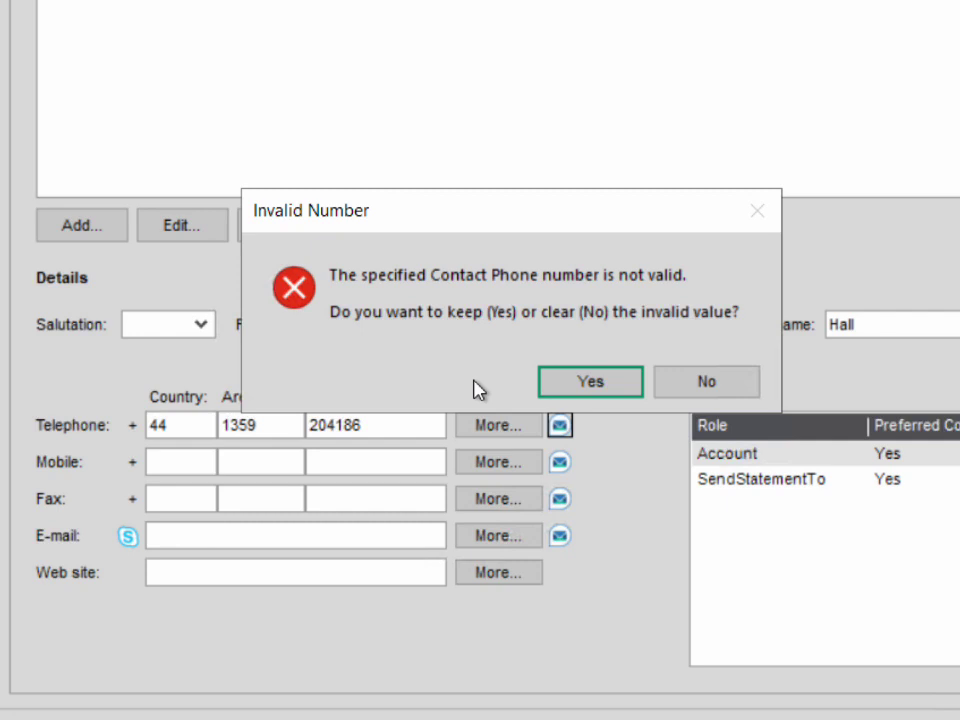
left_click(570, 384)
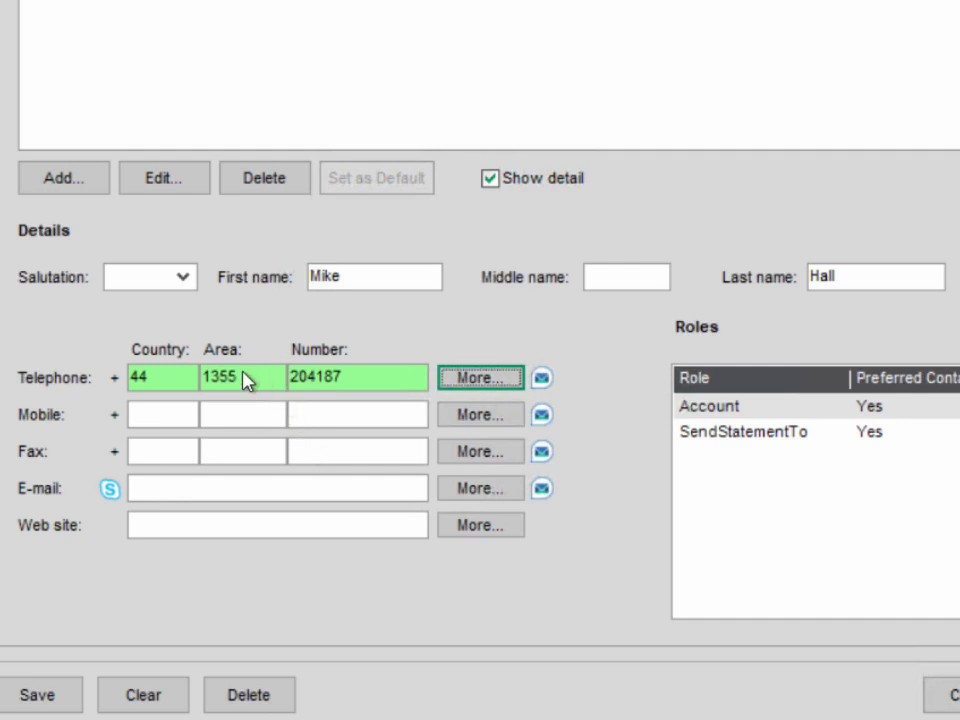
- Change the area code's last digit to 9 and enter 99 in Number to trigger revalidation
left_click(244, 375)
key("BackSpace")
type("9")
key("Tab")
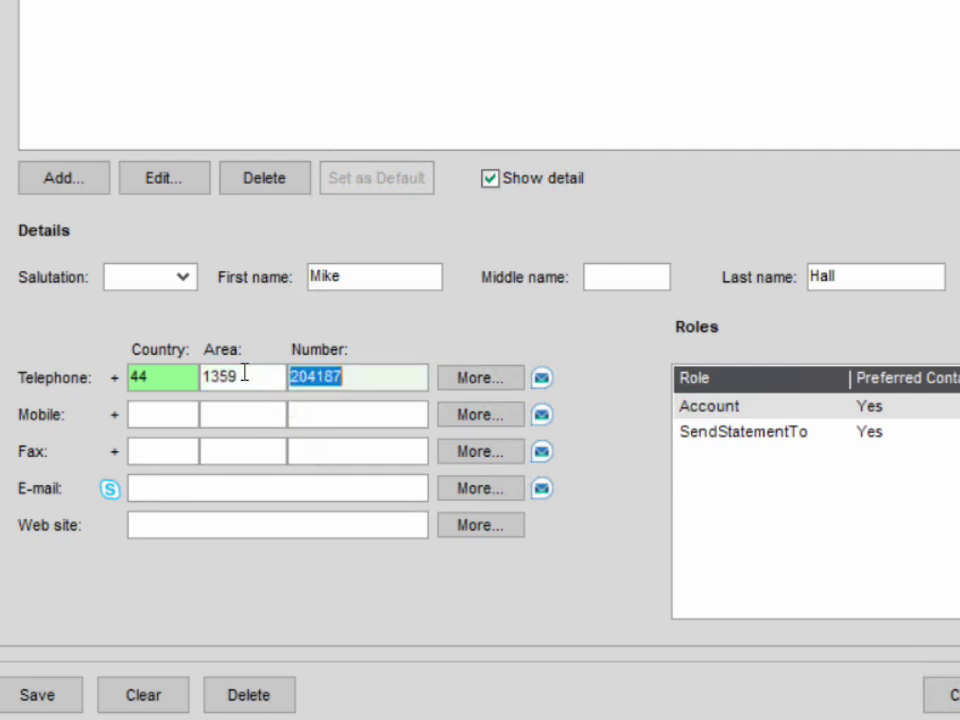
type("99")
key("Tab")
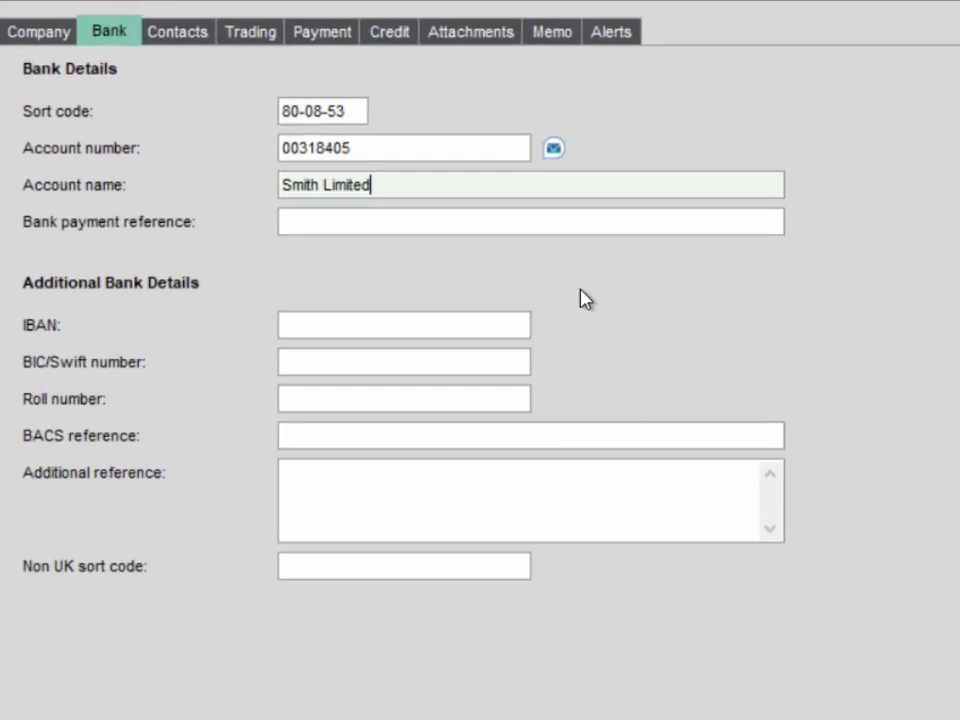
- Validate the supplier's bank account details, accept the success message, and advance the summary slides
left_click(555, 149)
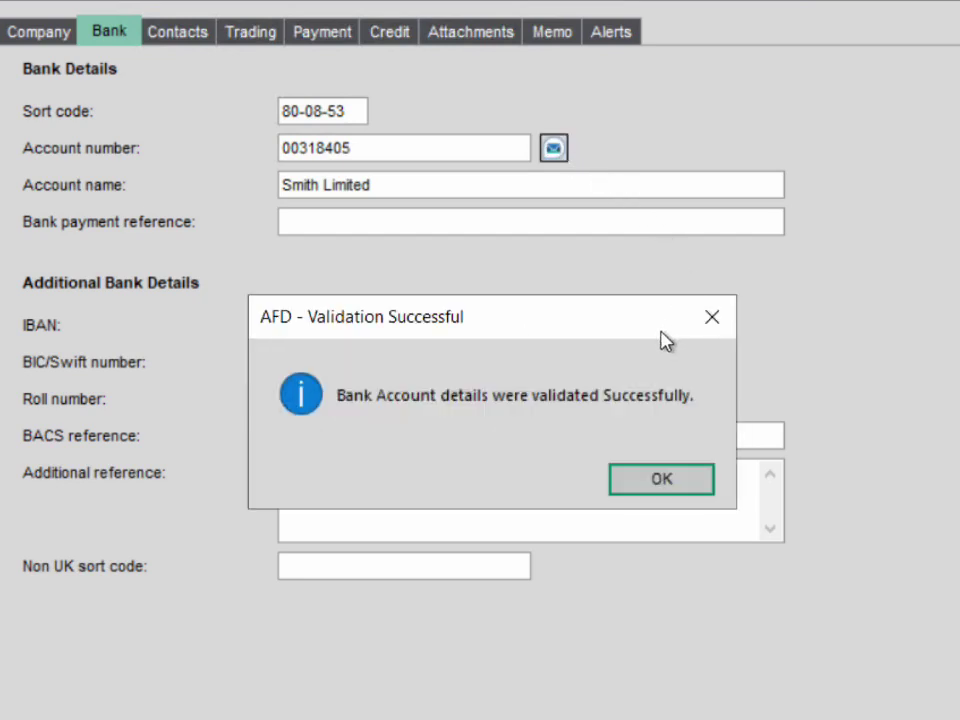
left_click(690, 480)
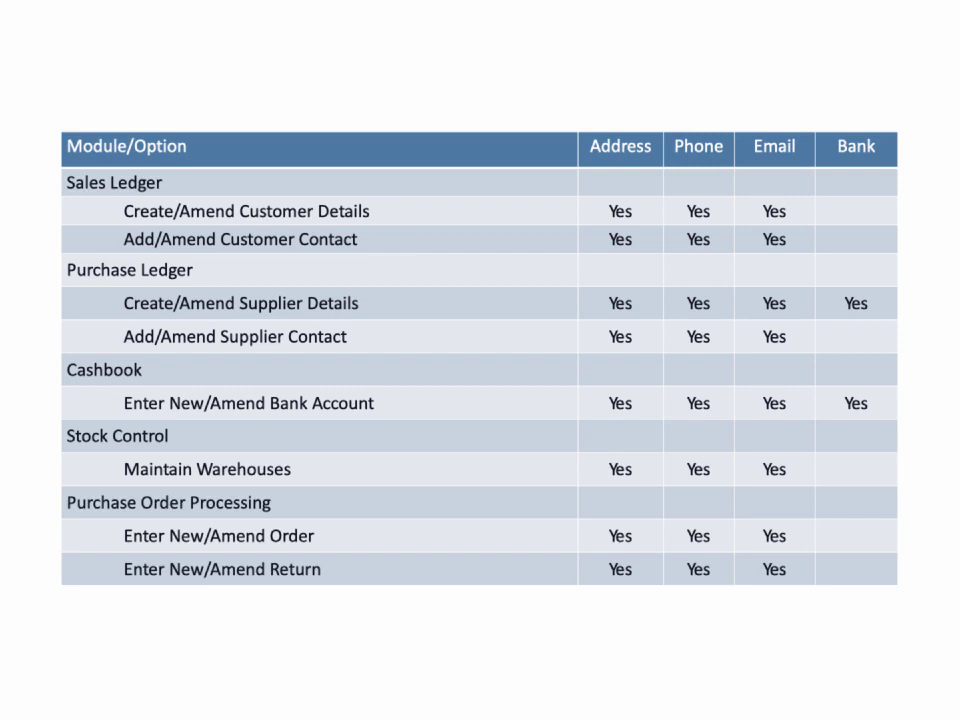
key("Right")
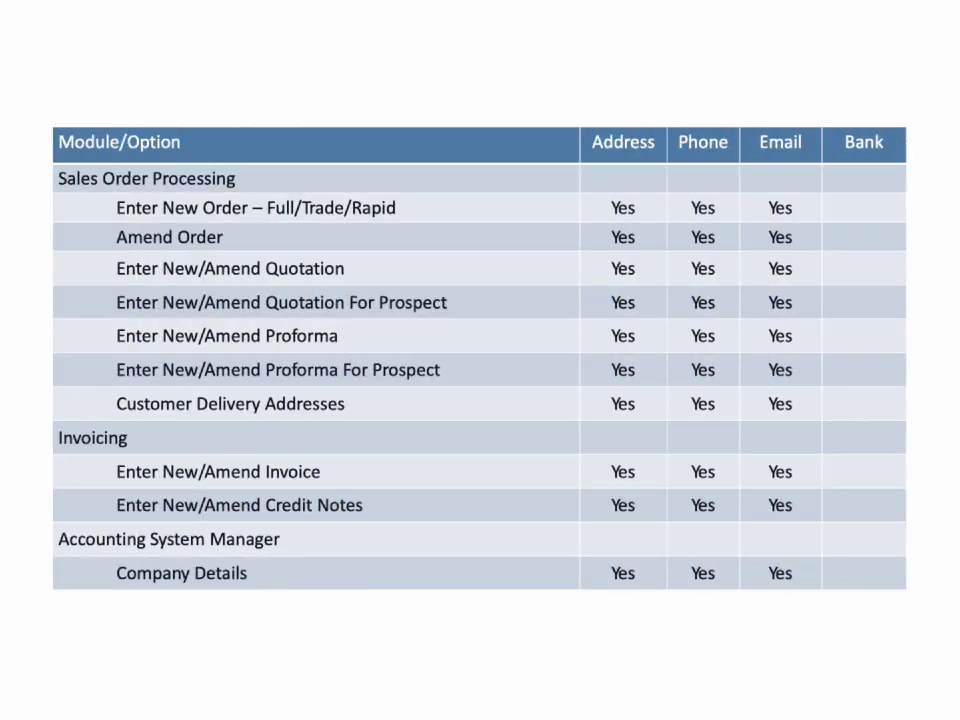